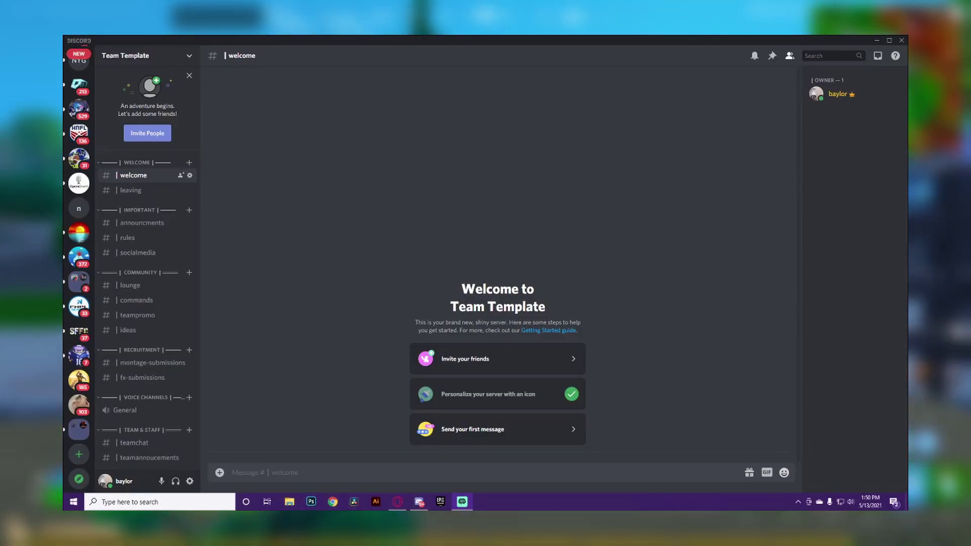
Open the create-a-server options, then dismiss them without creating a server.
left_click(79, 454)
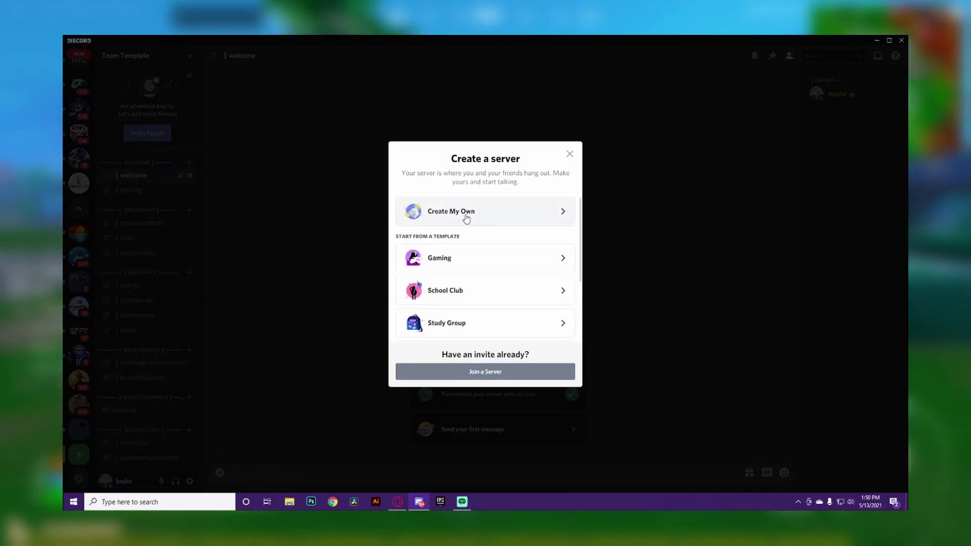
left_click(569, 154)
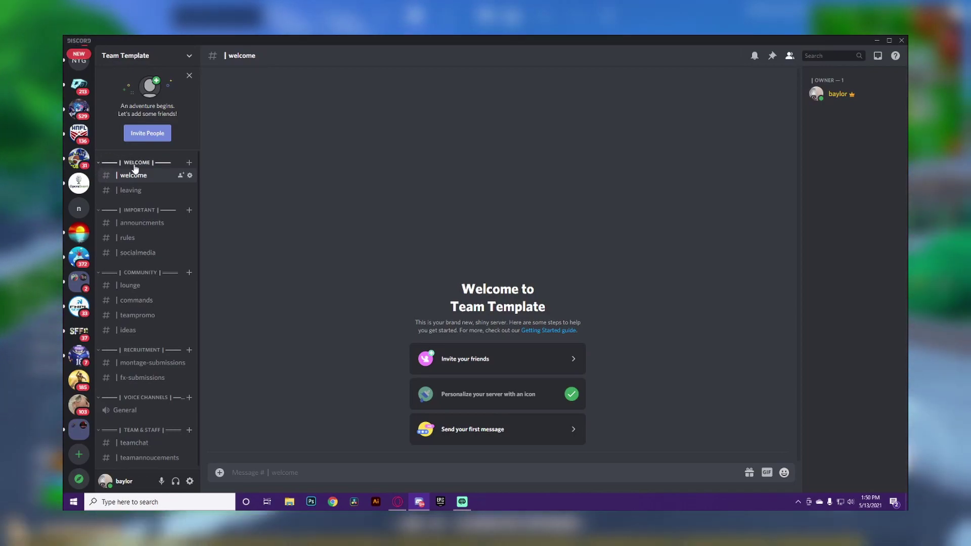
scroll(136, 226, "down", 1)
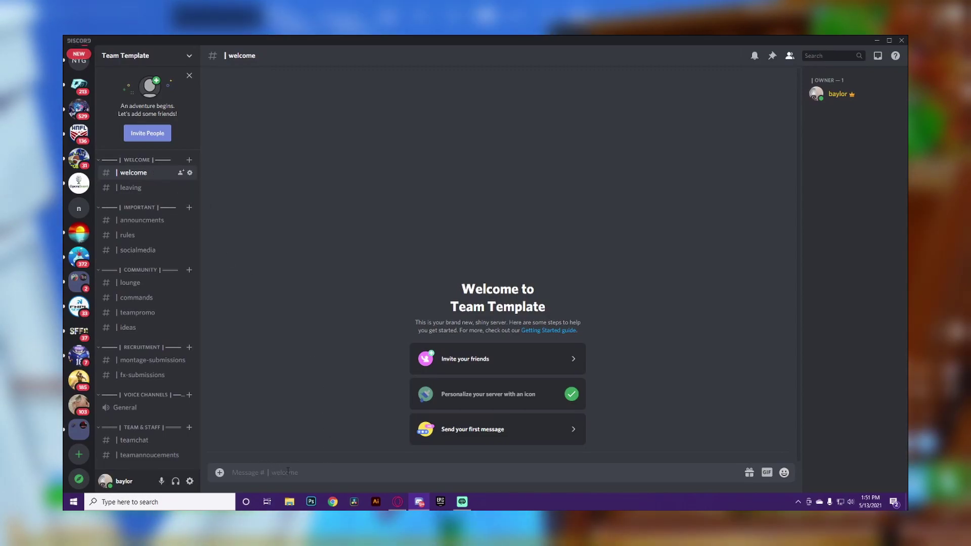
Look at #leaving, then open #announcments with its 'this is important!' message.
left_click(131, 188)
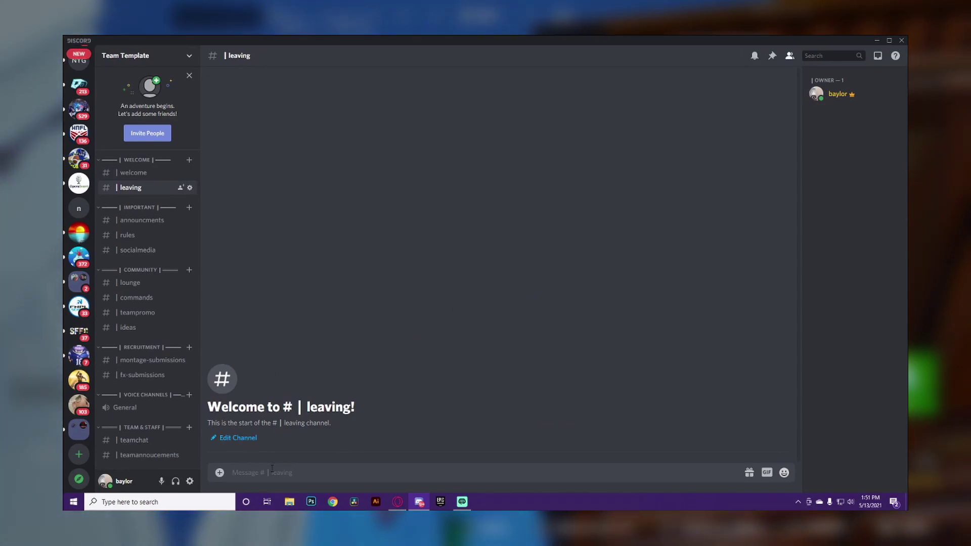
left_click(273, 469)
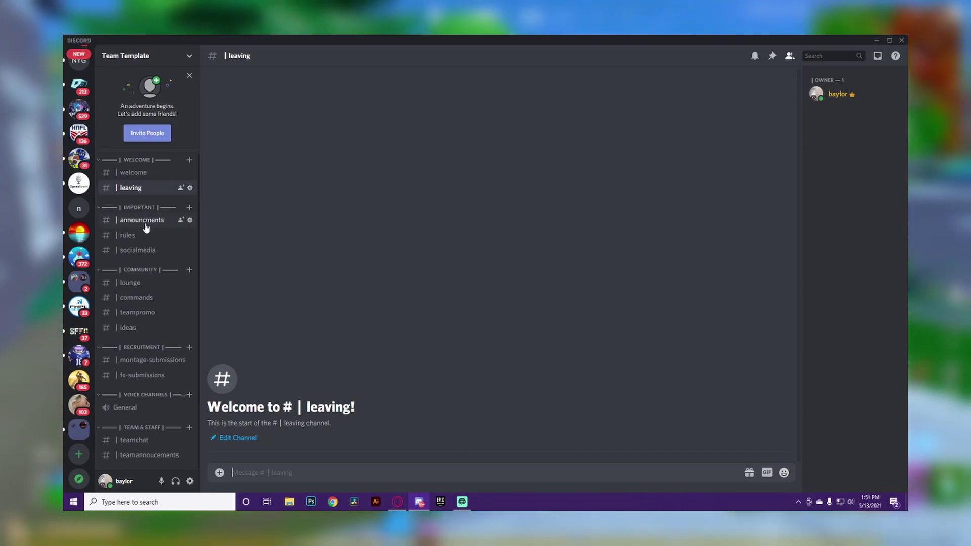
left_click(166, 225)
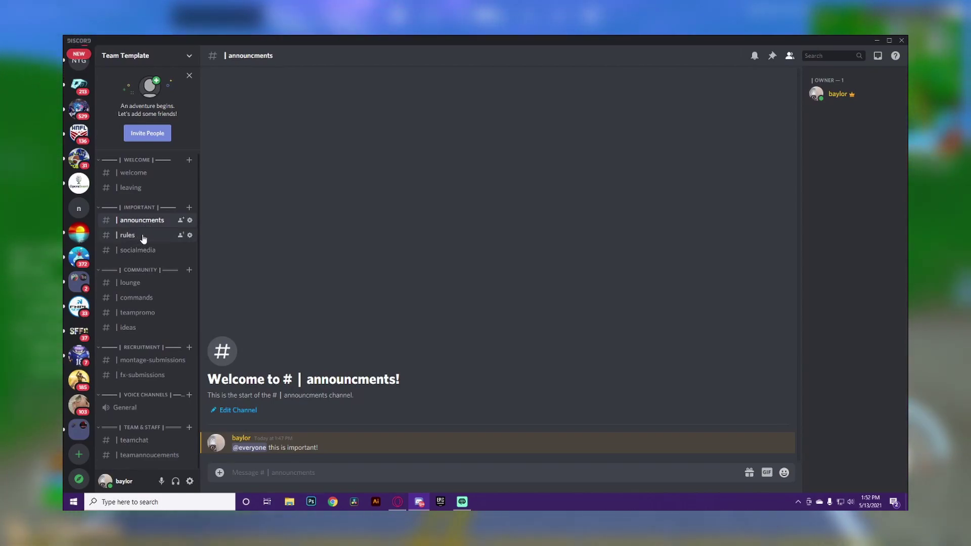
View #rules, then open #socialmedia with its Team Socials list.
left_click(143, 238)
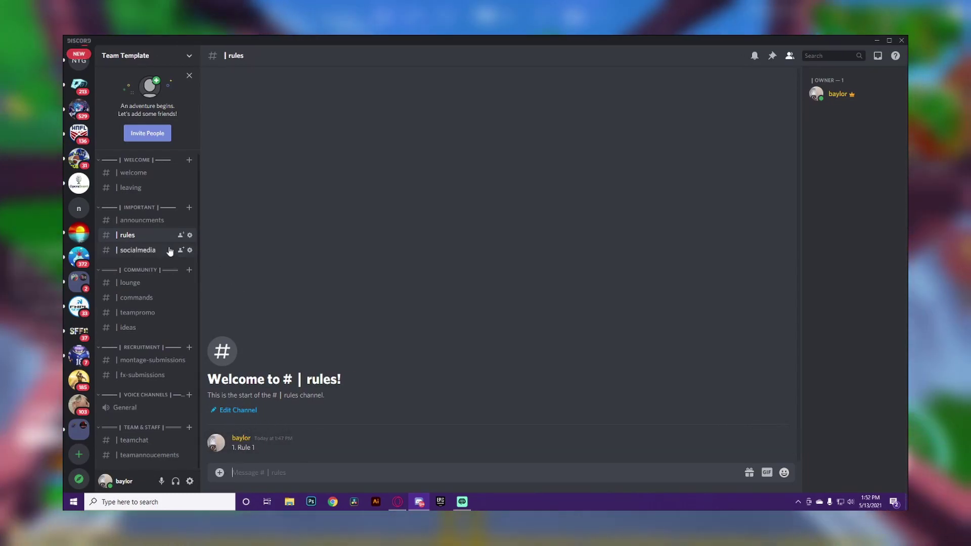
left_click(161, 251)
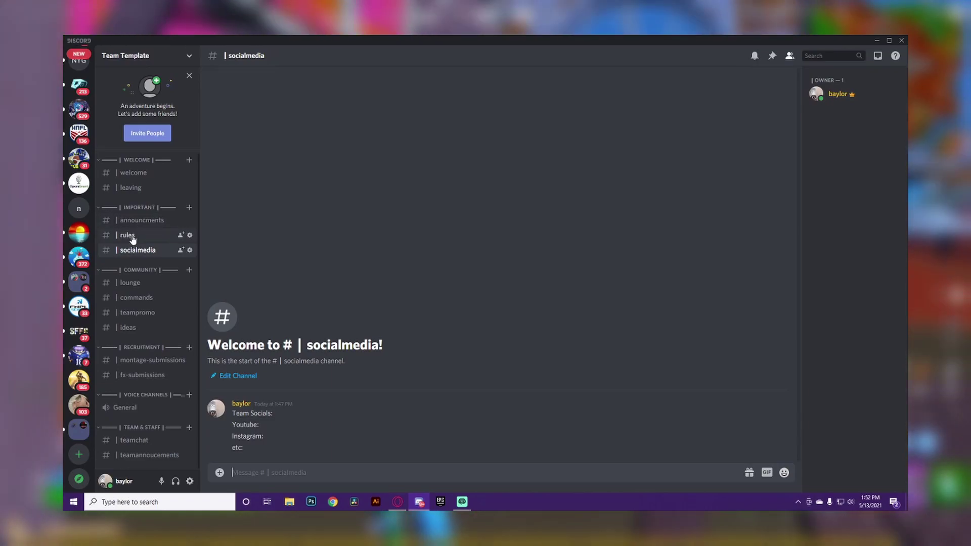
left_click(190, 220)
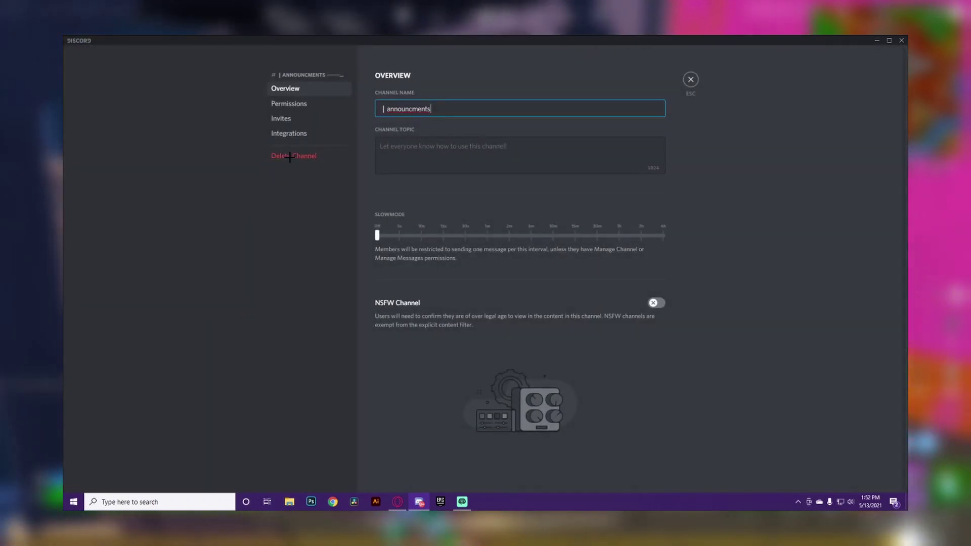
left_click(298, 104)
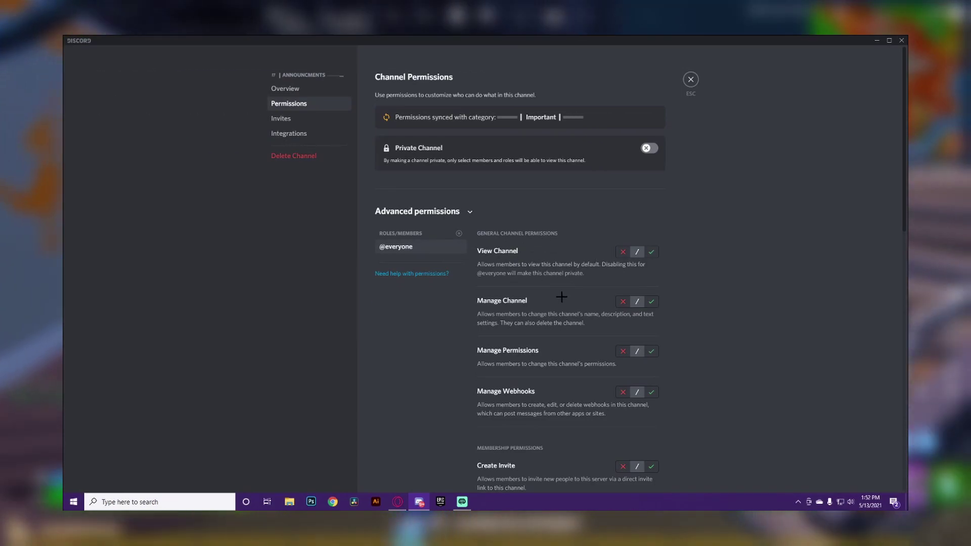
scroll(562, 297, "down", 5)
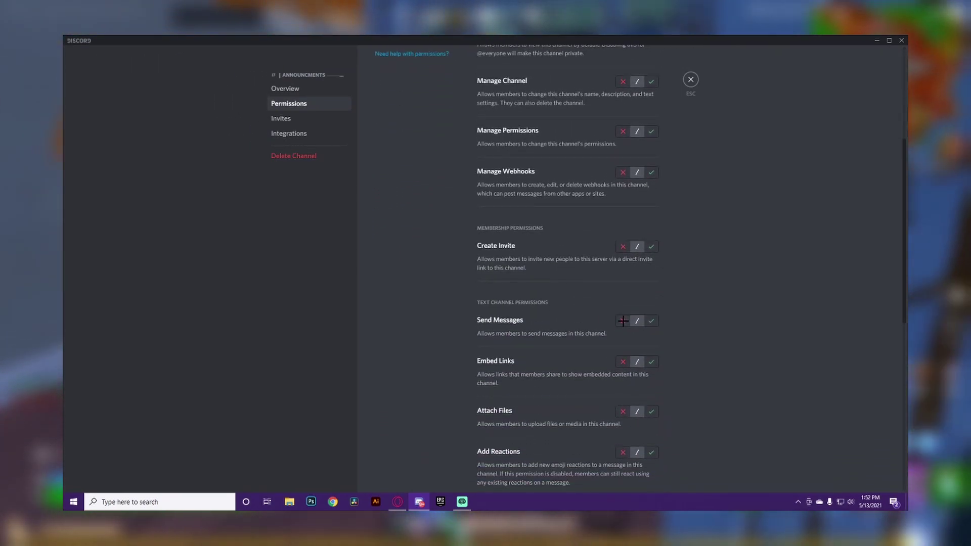
left_click(623, 321)
scroll(404, 170, "up", 4)
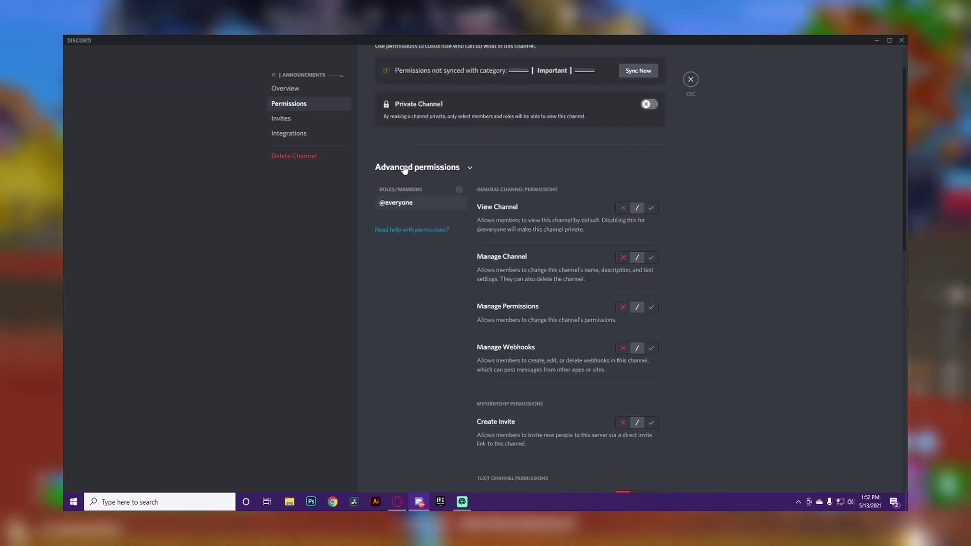
Add the Management role with Send Messages allowed, save, and close the settings.
left_click(458, 191)
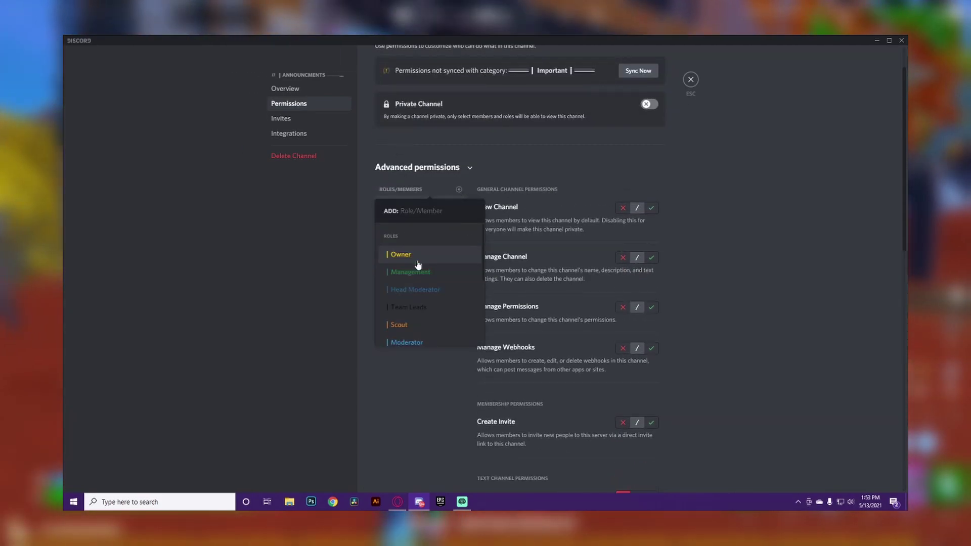
left_click(425, 277)
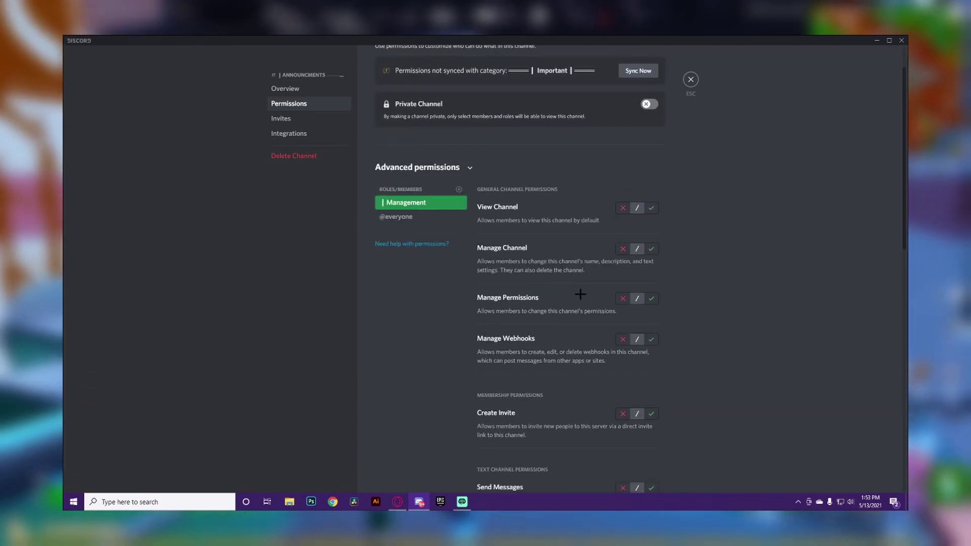
scroll(607, 334, "down", 2)
left_click(651, 401)
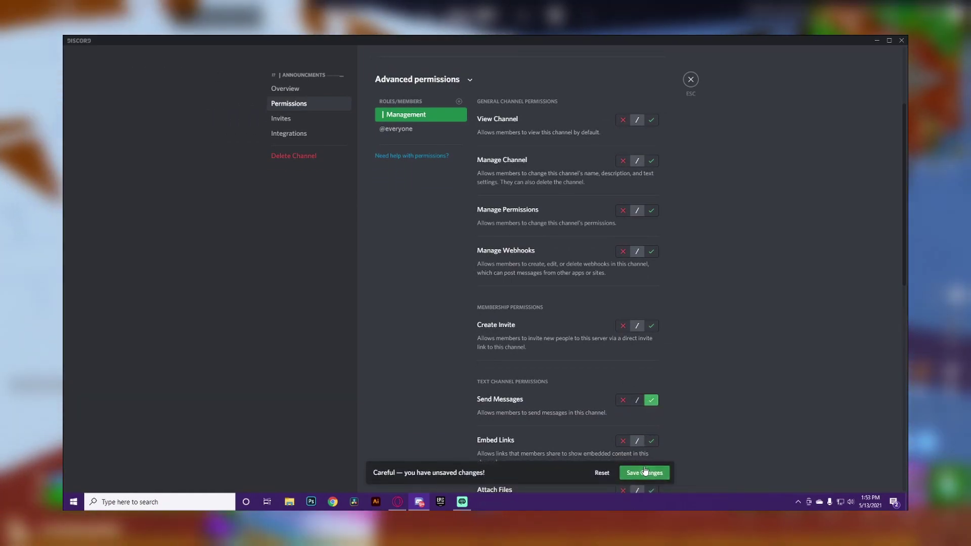
left_click(644, 471)
scroll(570, 260, "up", 1)
scroll(570, 259, "down", 5)
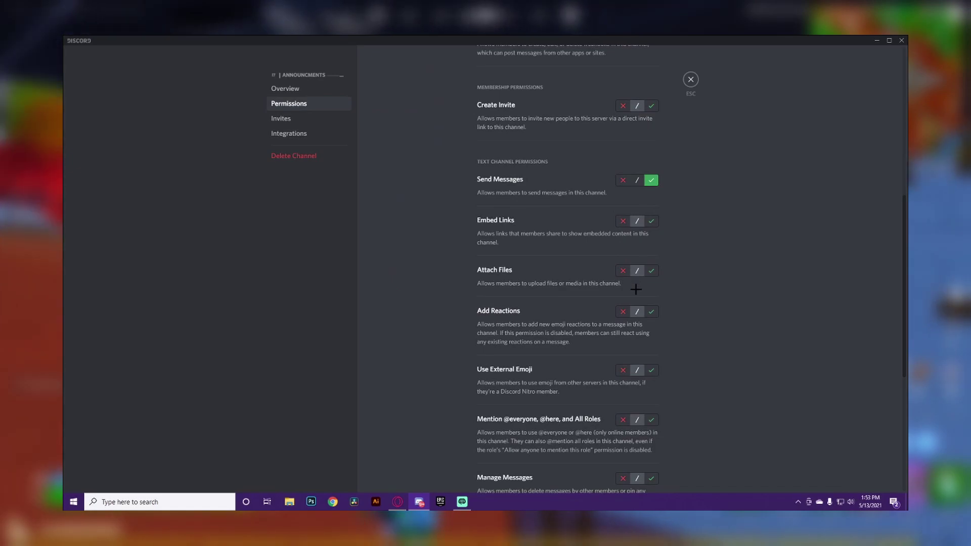
scroll(532, 264, "up", 6)
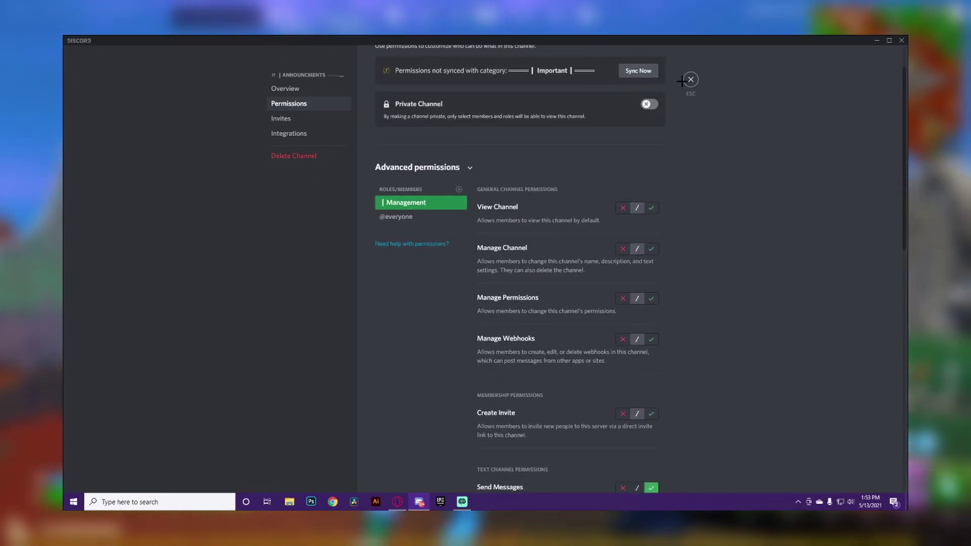
key("Escape")
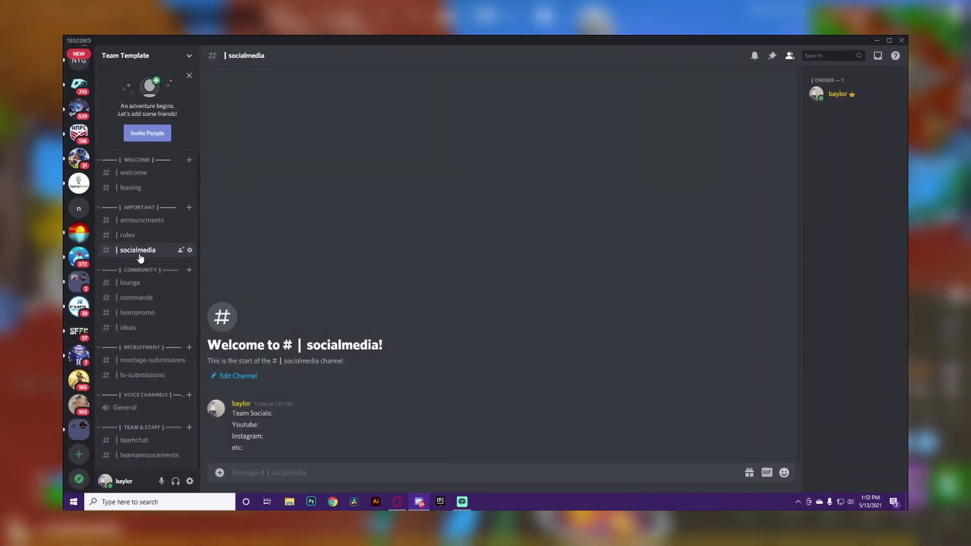
left_click(175, 220)
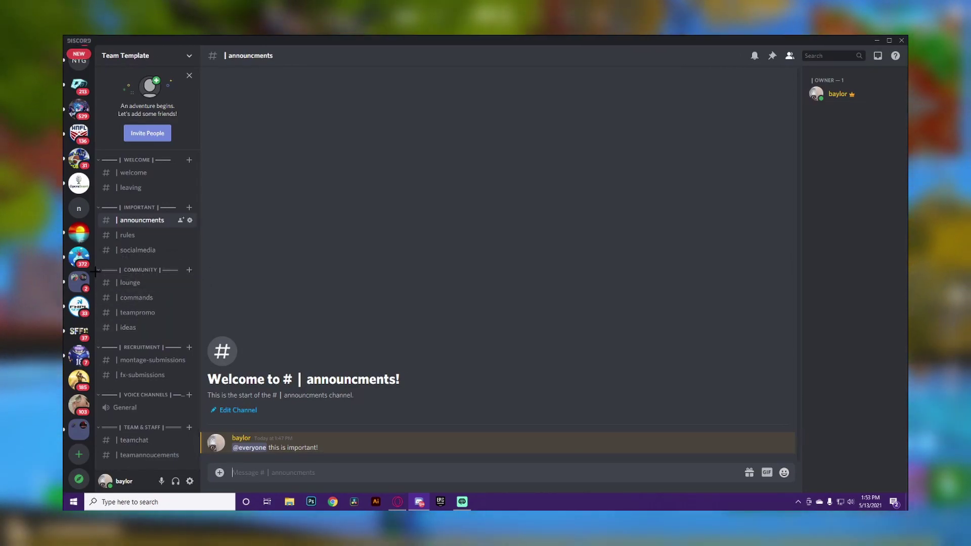
Browse #lounge and #commands, then open #teampromo with its 'Montage!' YouTube message.
left_click(148, 287)
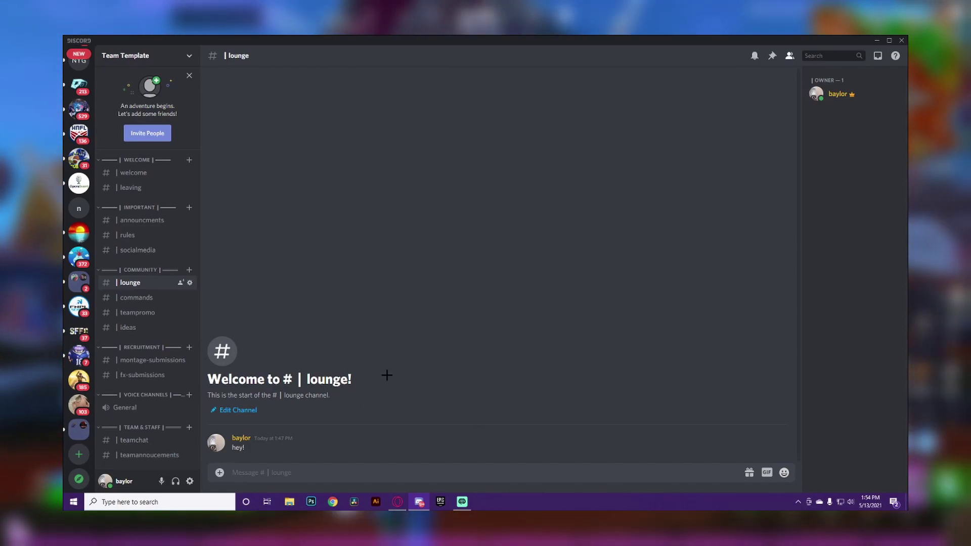
left_click(150, 298)
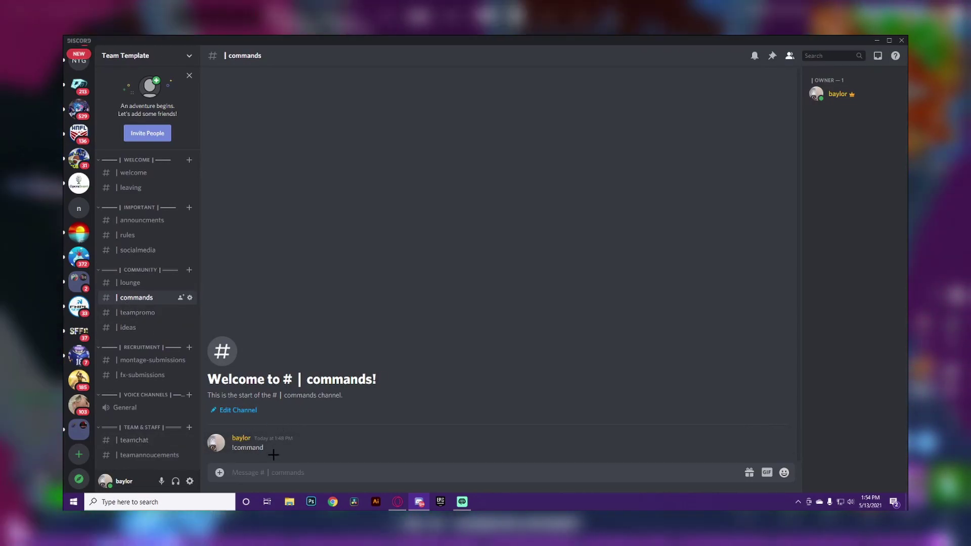
left_click(304, 470)
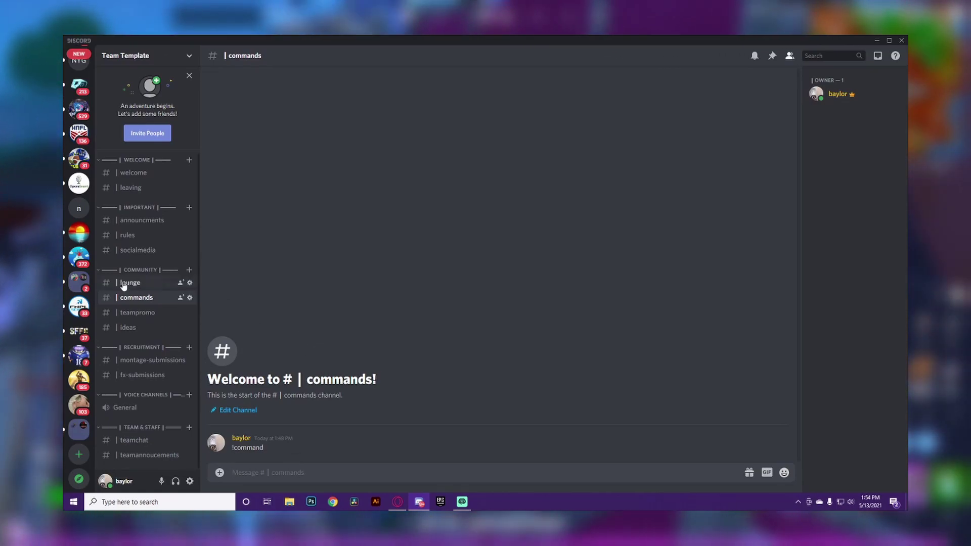
left_click(124, 284)
left_click(137, 313)
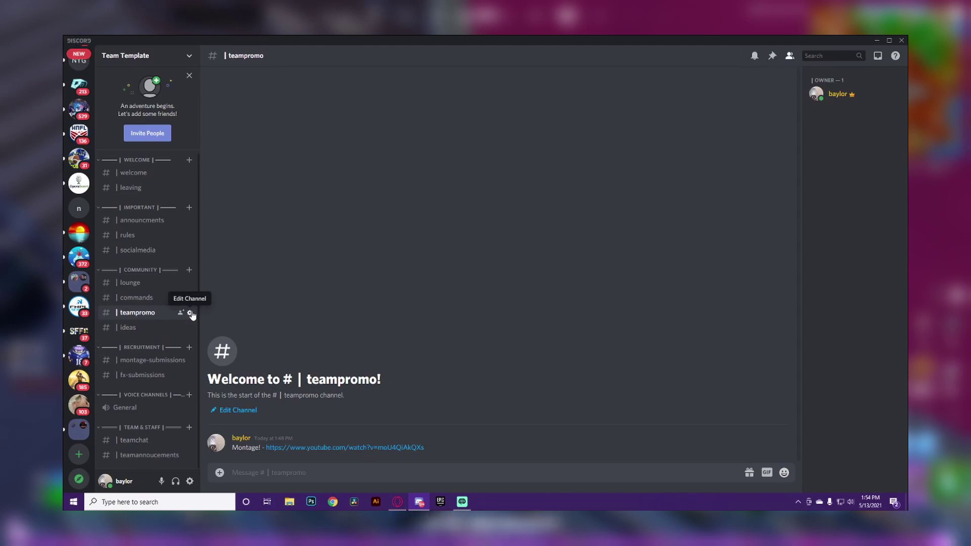
left_click(190, 313)
left_click(289, 104)
scroll(523, 283, "down", 5)
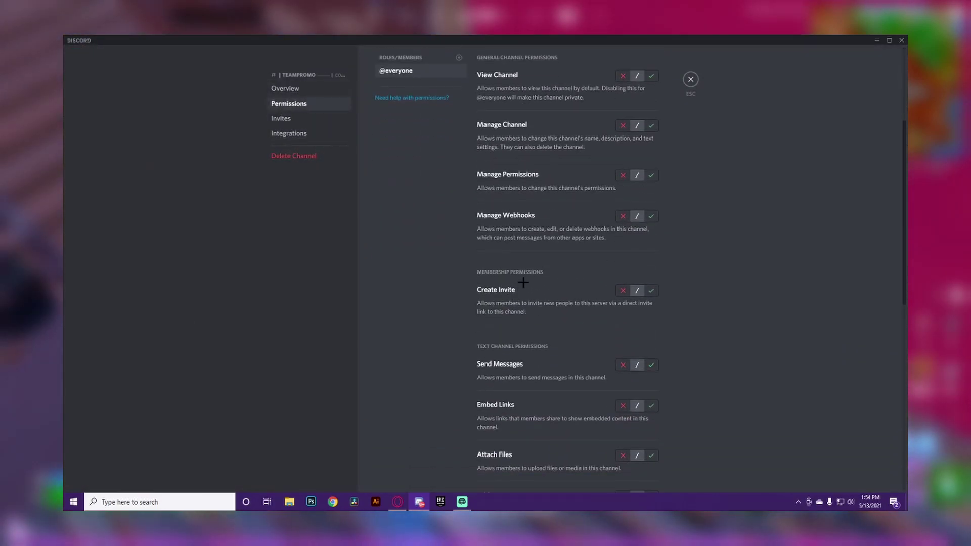
left_click(621, 366)
left_click(634, 473)
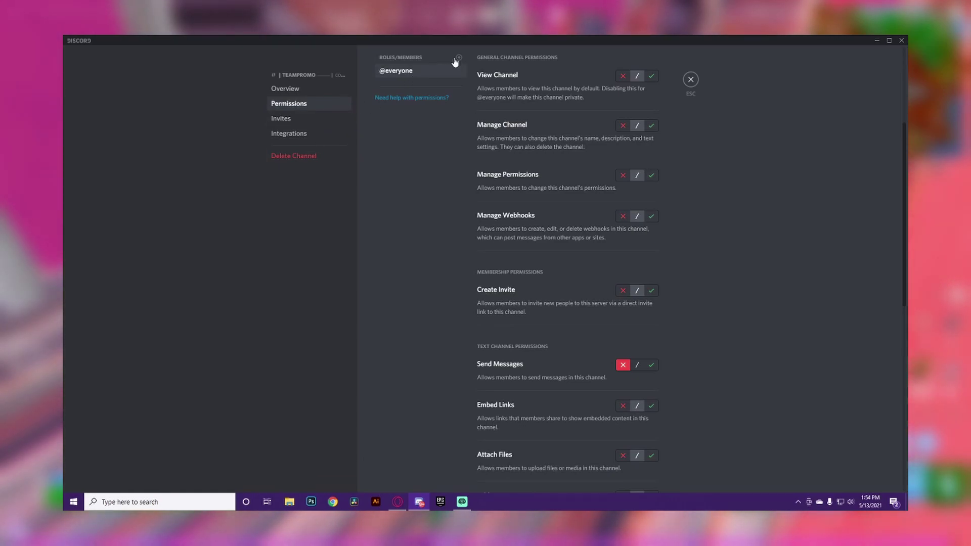
Browse teampromo's role list and close it without adding a role.
left_click(458, 58)
scroll(434, 157, "down", 4)
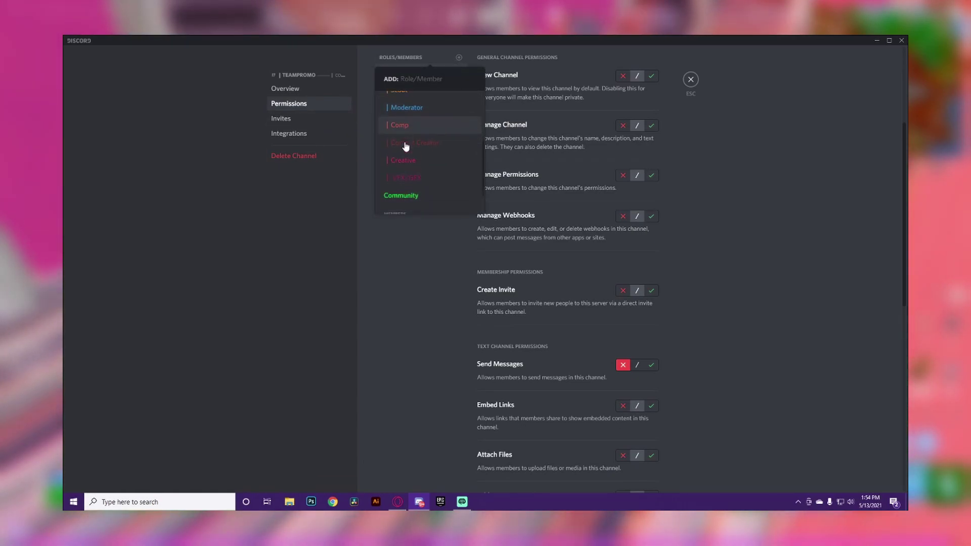
scroll(405, 147, "down", 3)
scroll(423, 145, "up", 4)
key("Escape")
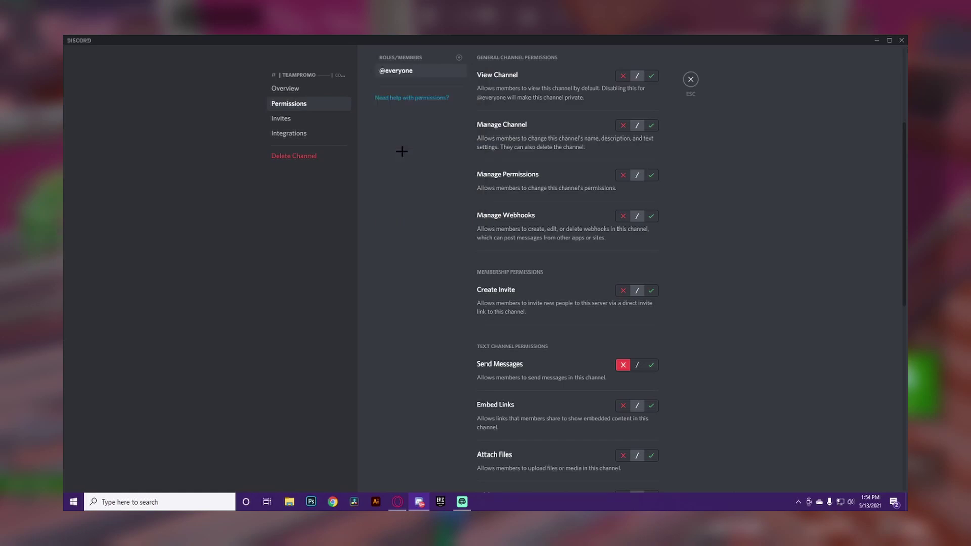
Allow Send Messages, Embed Links and Attach Files in teampromo, save, and close settings.
scroll(633, 309, "down", 3)
left_click(651, 268)
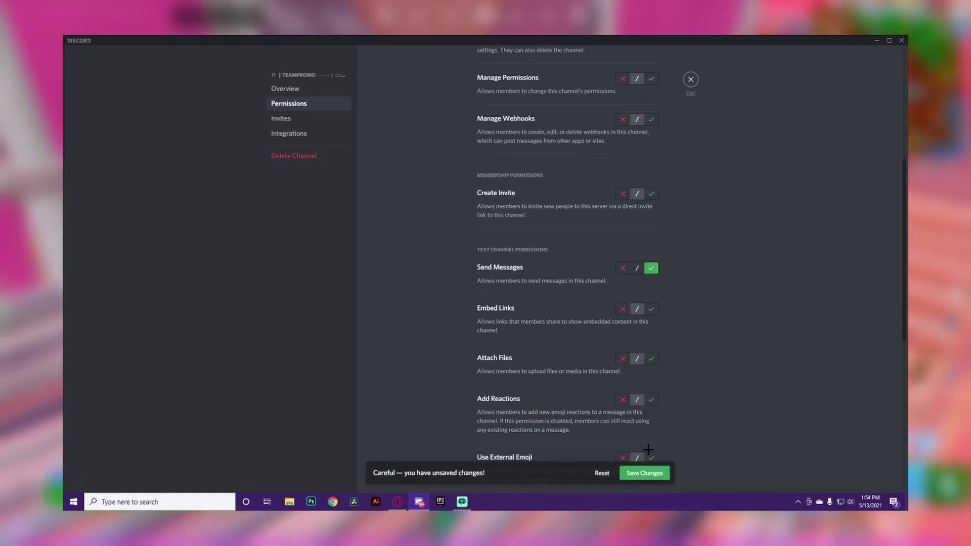
left_click(644, 473)
left_click(650, 310)
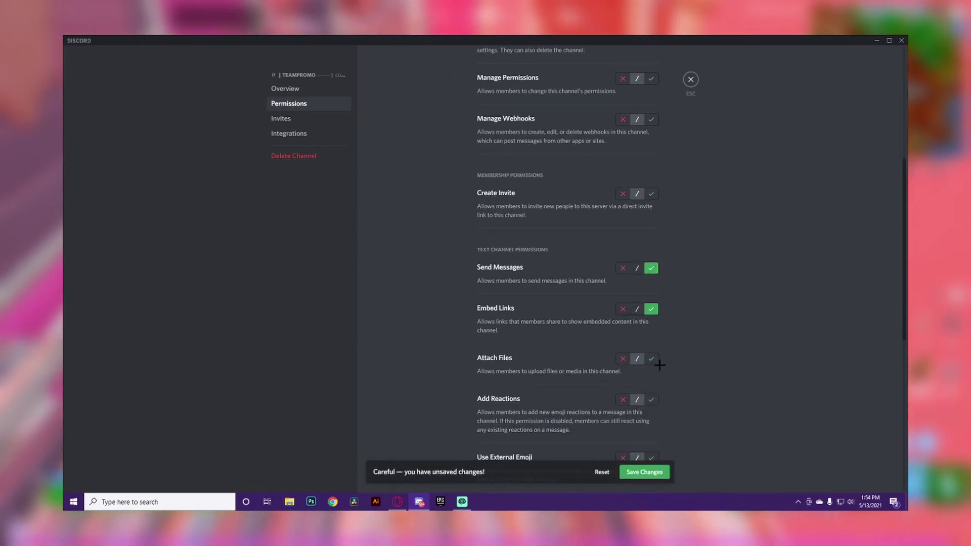
left_click(652, 359)
left_click(652, 478)
left_click(691, 79)
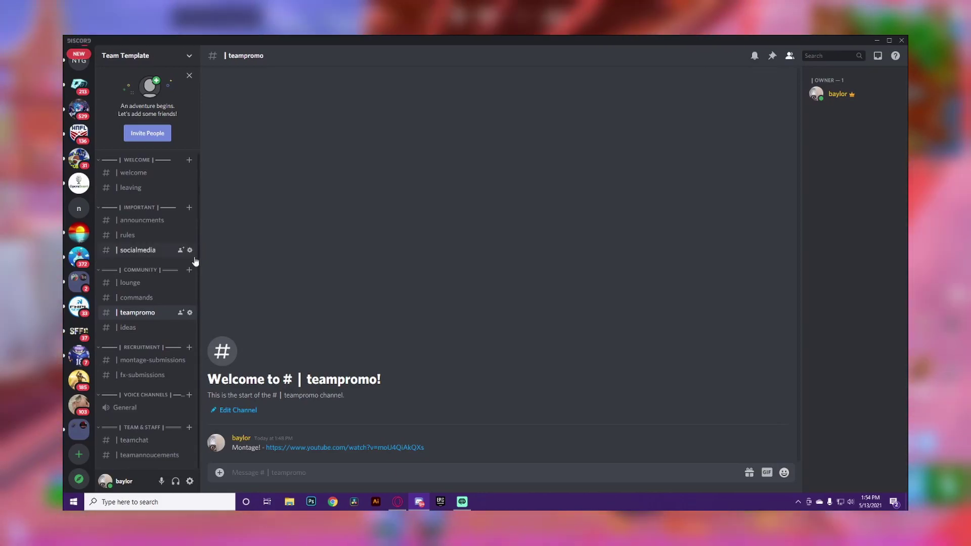
Highlight the 'Montage!' message, then open #ideas with 'Make a zone wars video!'.
left_click_drag(226, 441, 455, 446)
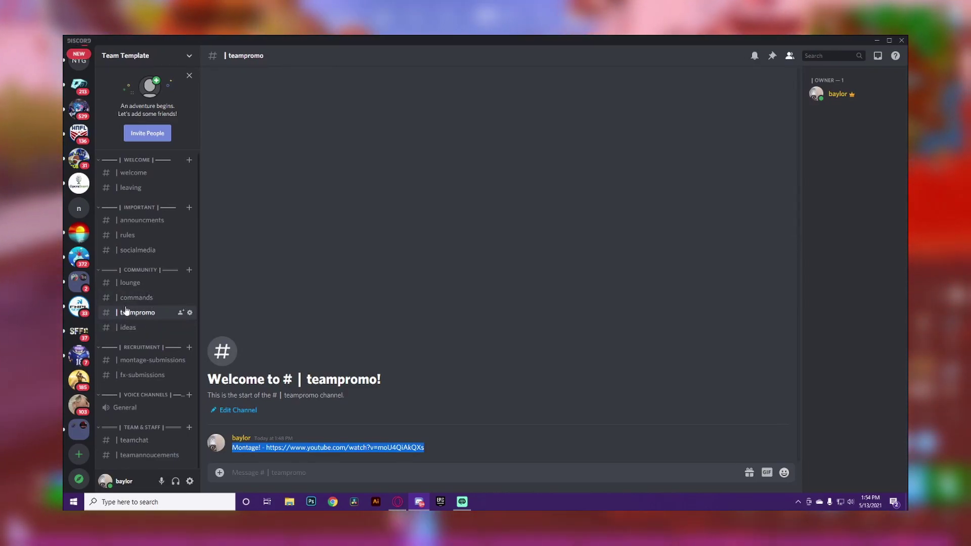
left_click(128, 328)
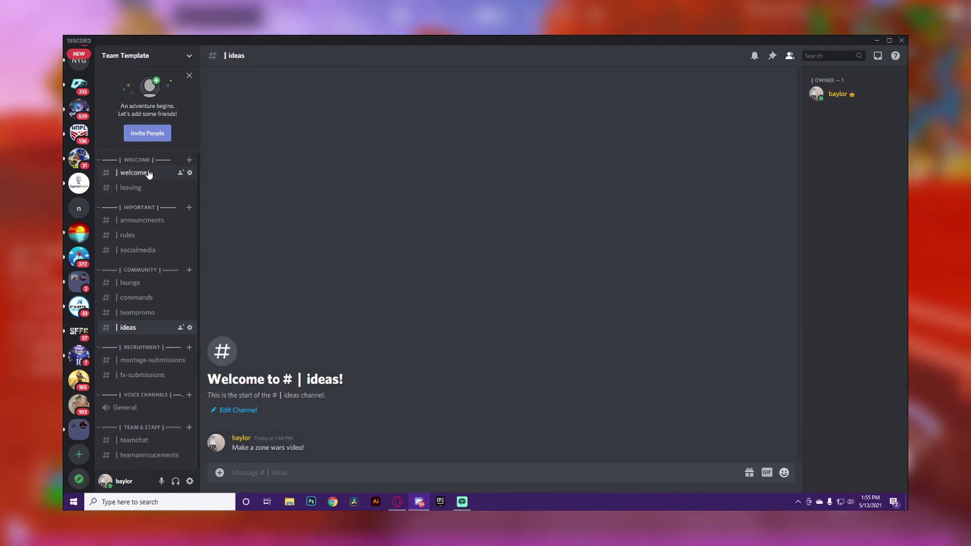
left_click_drag(305, 449, 233, 450)
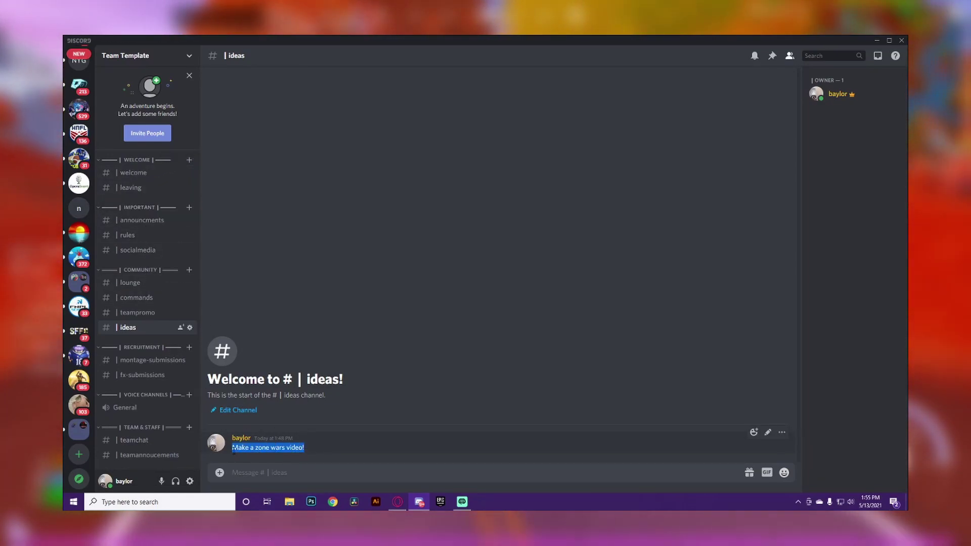
left_click(222, 425)
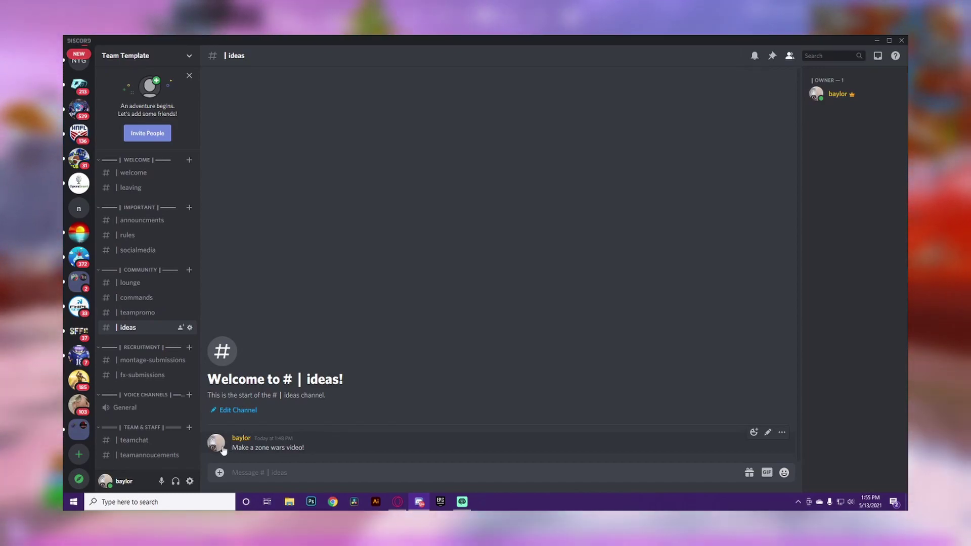
left_click_drag(309, 452, 229, 448)
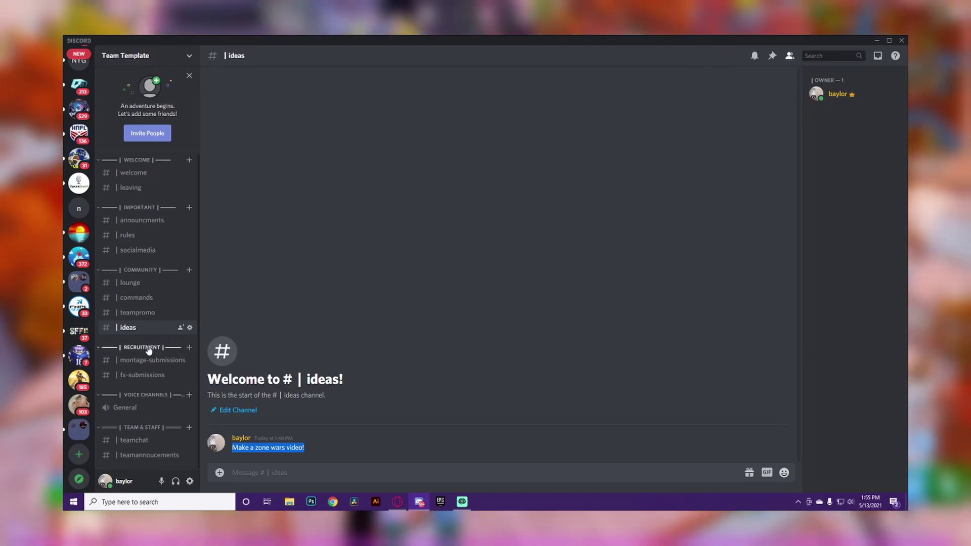
Open #fx-submissions via montage-submissions and highlight parts of the editor application message.
left_click(146, 362)
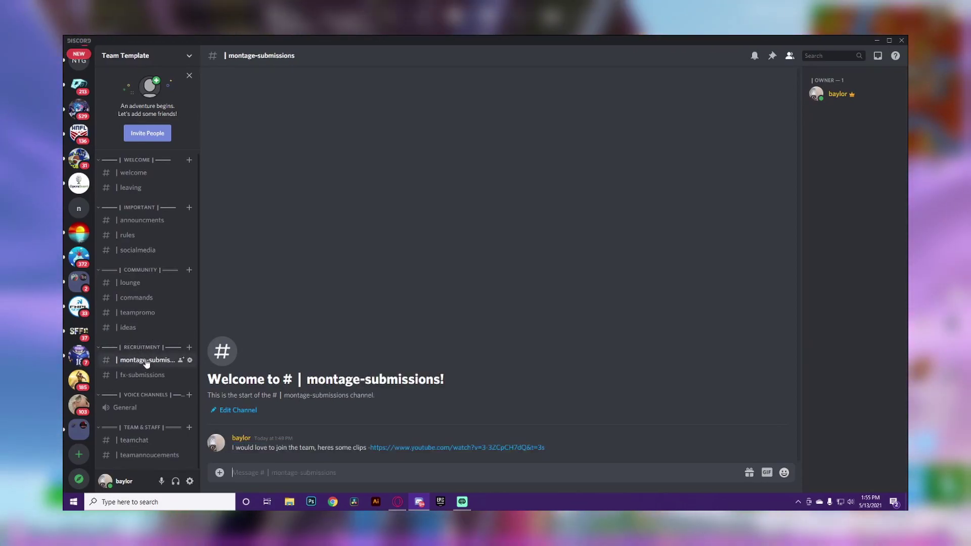
left_click(142, 377)
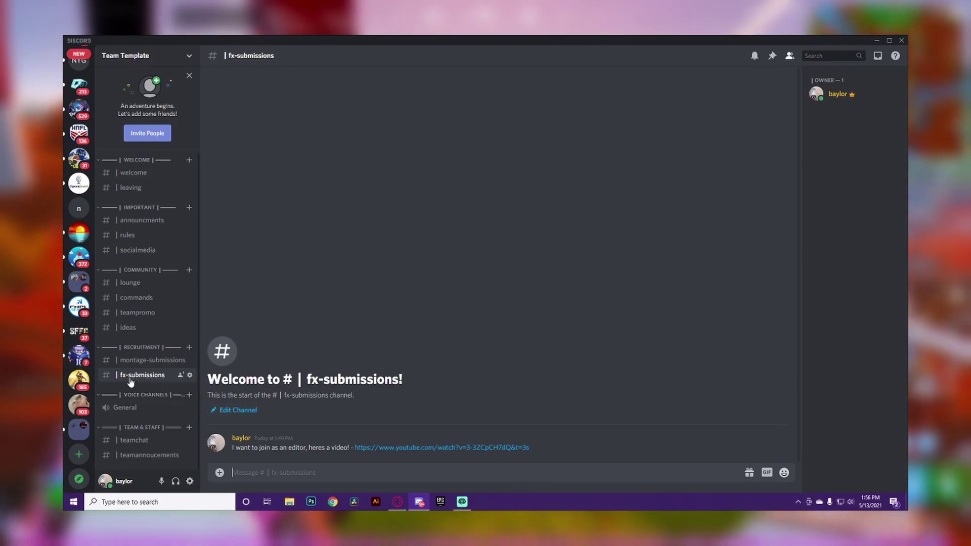
left_click_drag(231, 447, 324, 448)
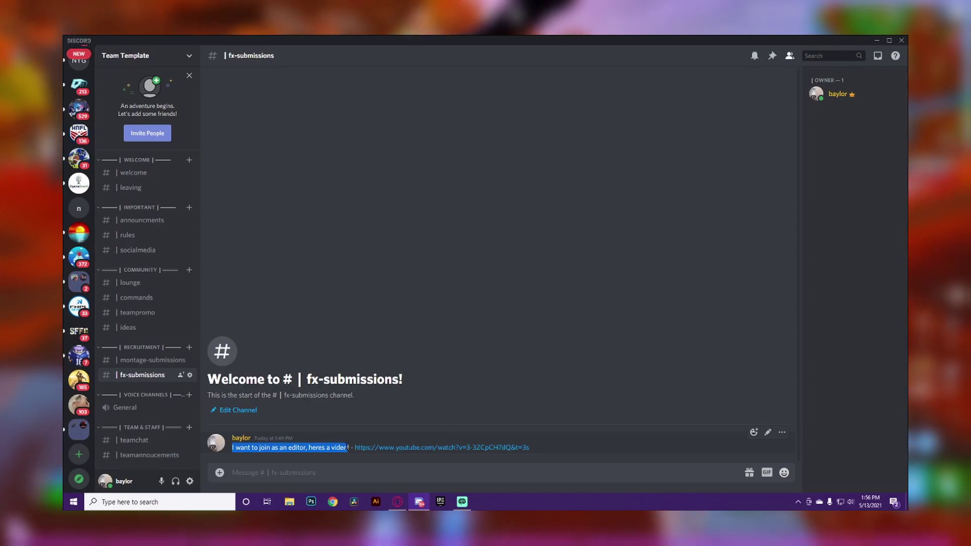
left_click(350, 449)
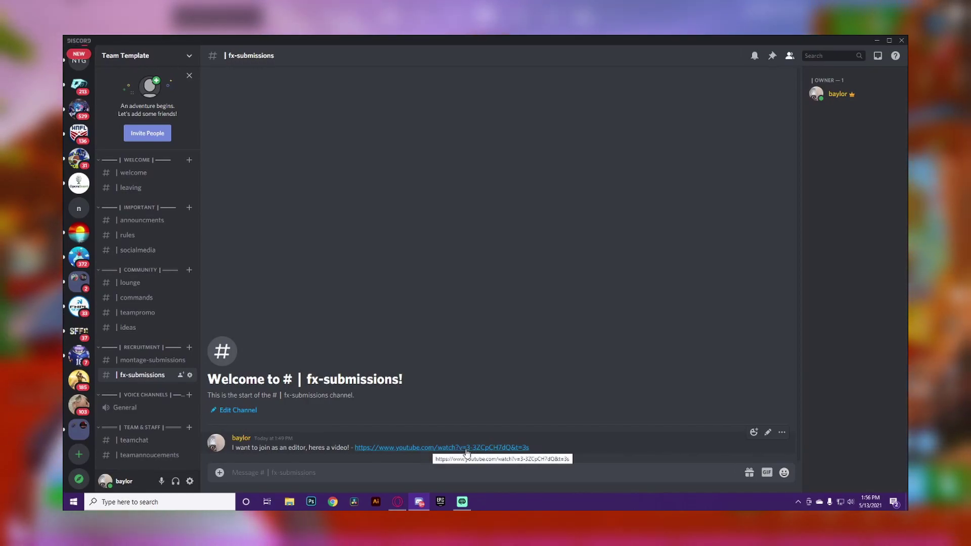
left_click_drag(231, 448, 386, 448)
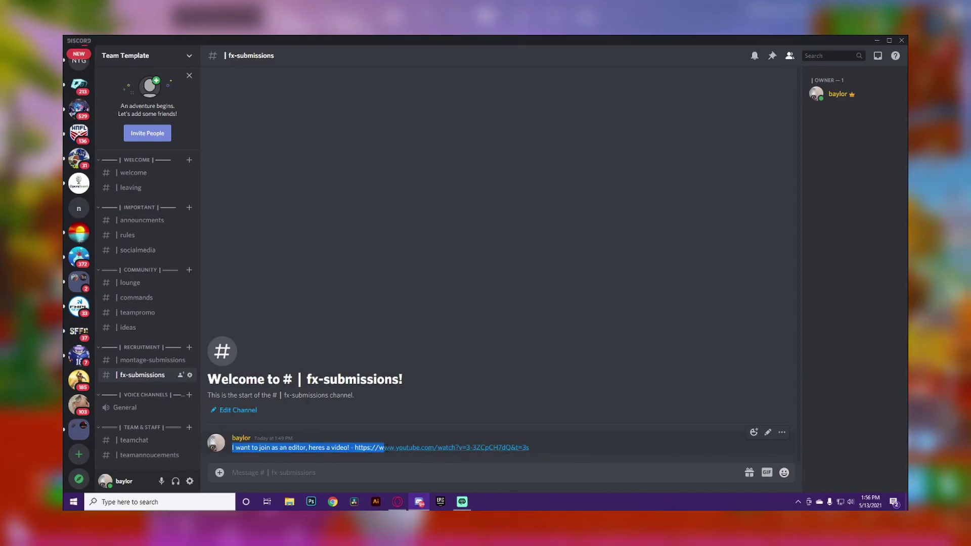
left_click(535, 446)
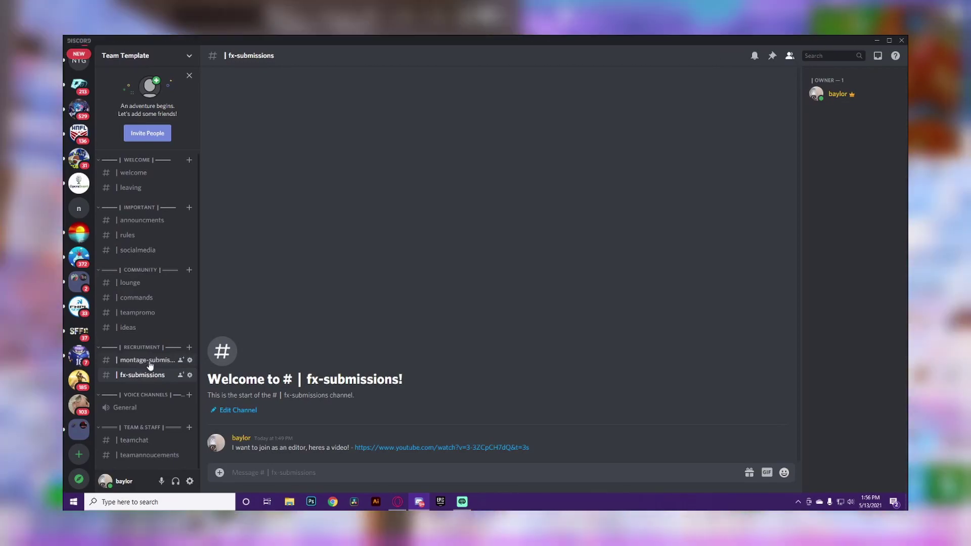
Return to #montage-submissions with its 'I would love to join the team' clips message.
left_click(146, 360)
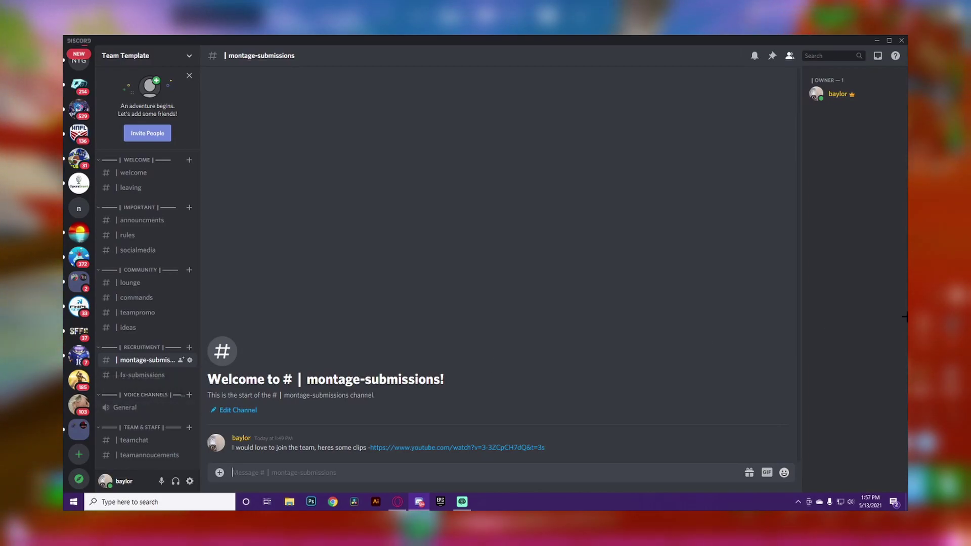
left_click_drag(129, 408, 102, 389)
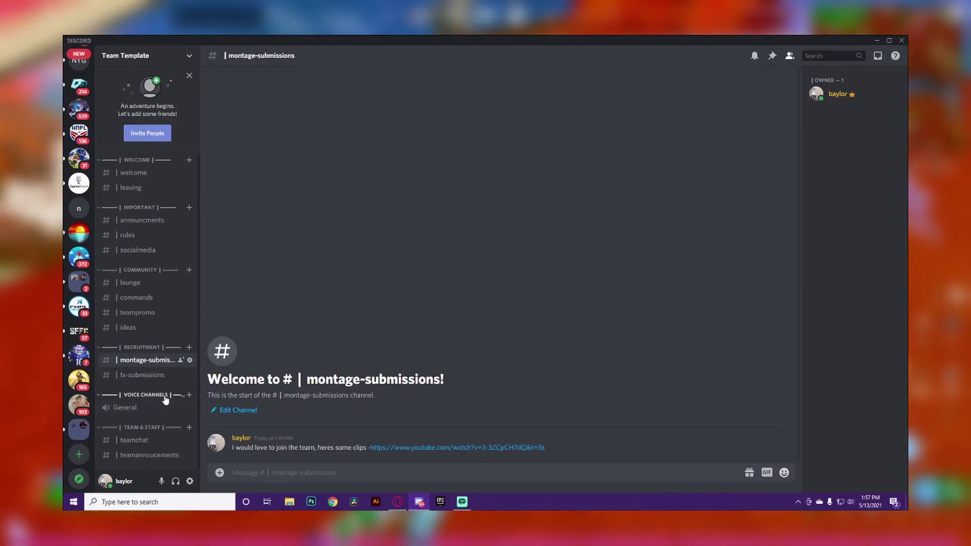